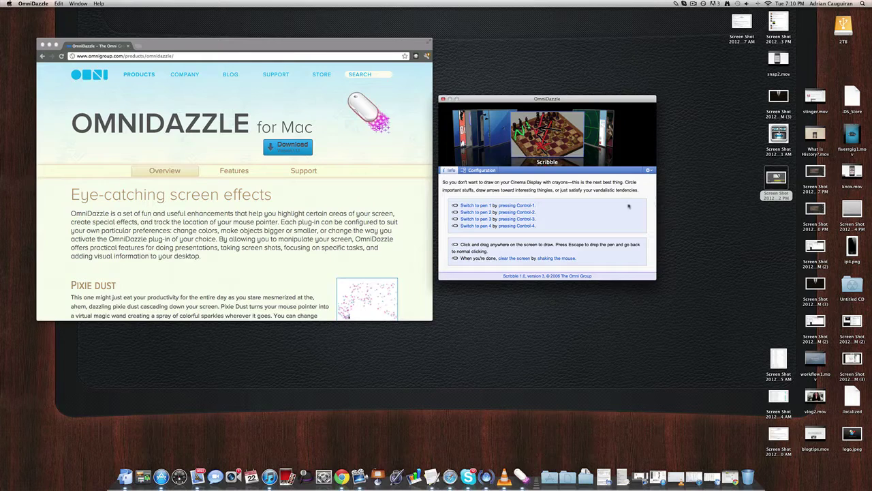
# Rebind Scribble's Switch to Pen 1 from ^1 to ⌥1 and test it with a black scribble
pyautogui.click(696, 196)
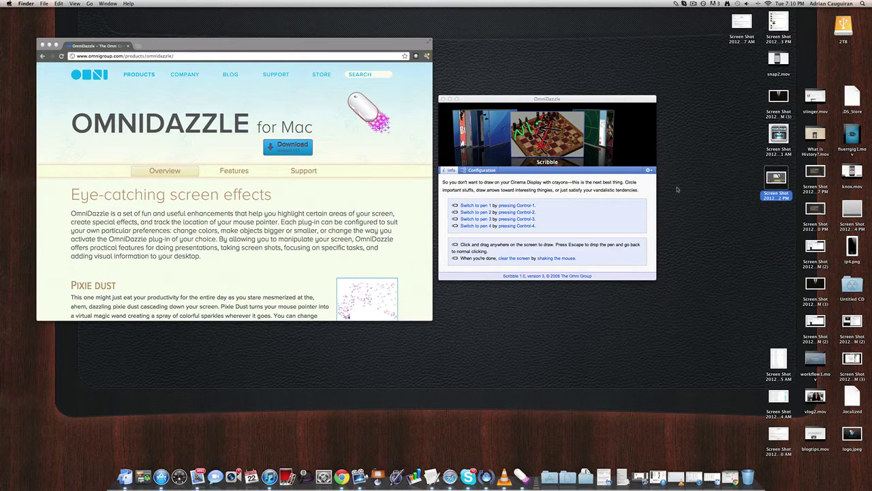
pyautogui.press('2')
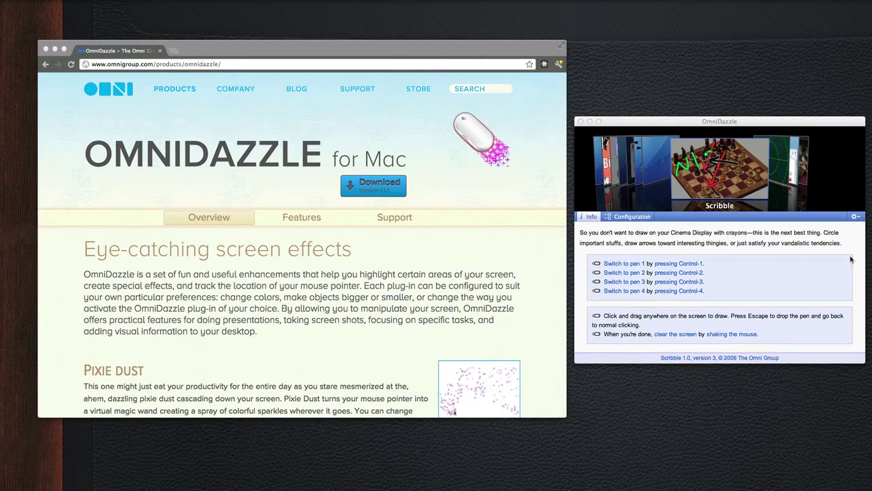
pyautogui.click(630, 216)
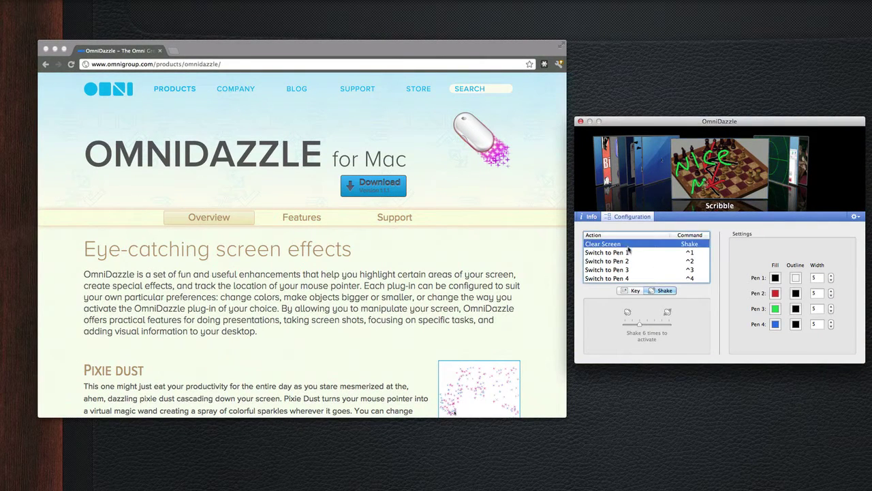
pyautogui.click(629, 253)
pyautogui.click(646, 319)
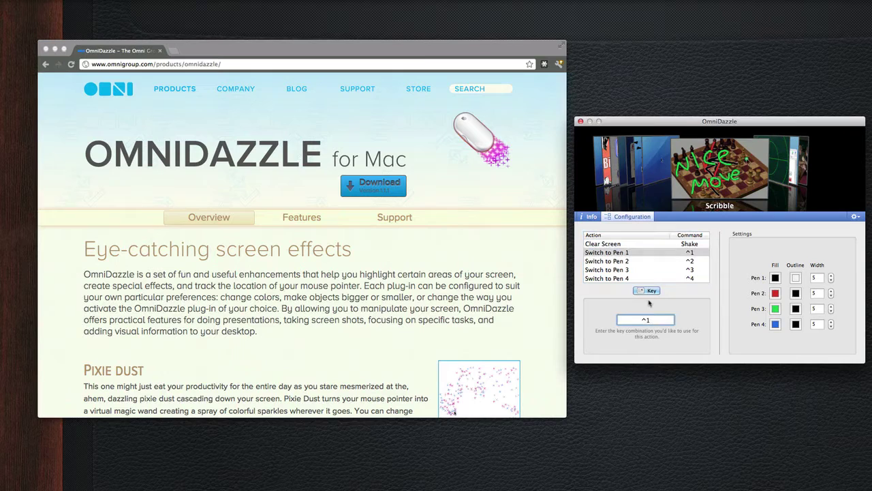
pyautogui.moveTo(646, 319); pyautogui.dragTo(616, 317)
pyautogui.hotkey('alt', '1')
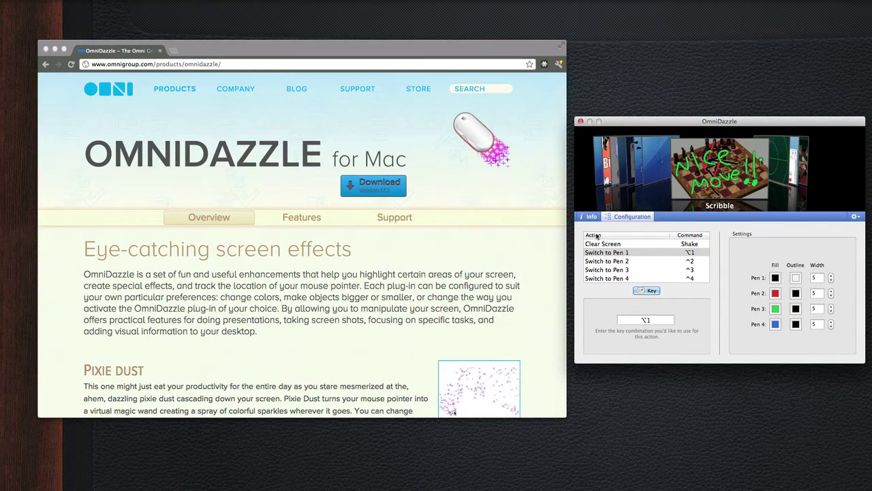
pyautogui.click(646, 393)
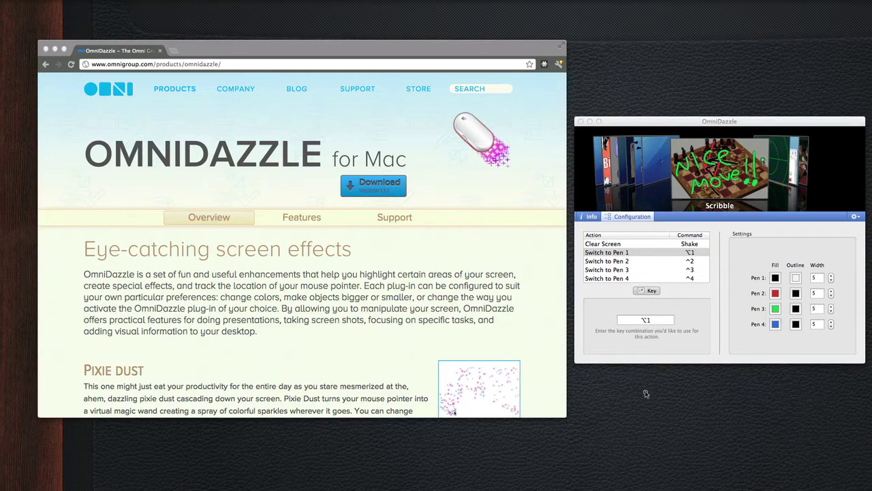
pyautogui.hotkey('alt', '1')
pyautogui.moveTo(642, 389)
pyautogui.mouseDown()
pyautogui.moveTo(652, 413)
pyautogui.moveTo(656, 373)
pyautogui.moveTo(681, 346)
pyautogui.moveTo(641, 354)
pyautogui.moveTo(695, 344)
pyautogui.moveTo(674, 364)
pyautogui.mouseUp()
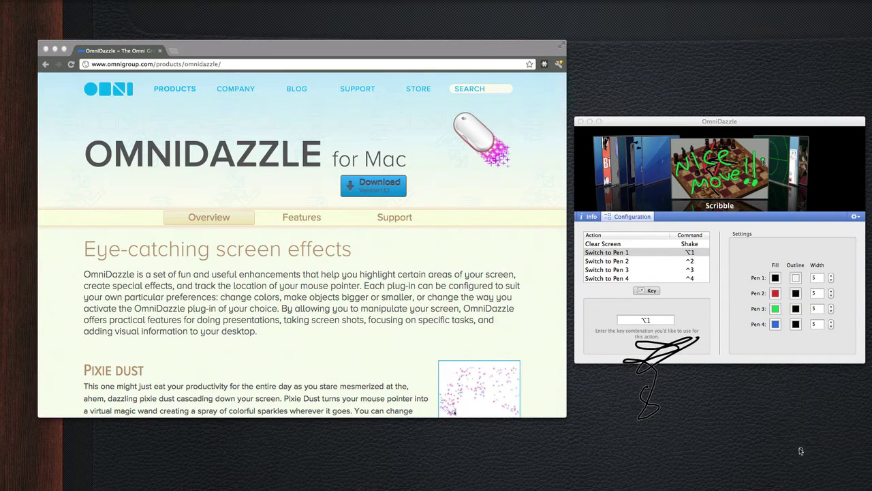
pyautogui.press('Escape')
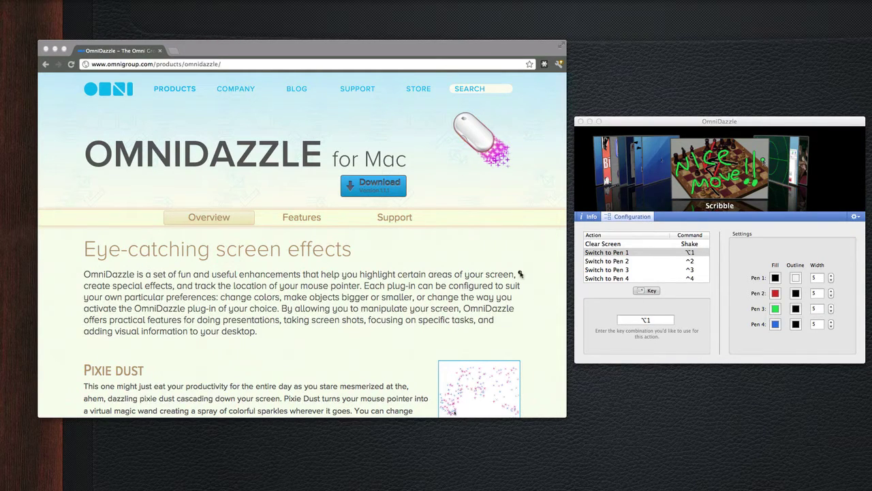
pyautogui.moveTo(481, 113)
pyautogui.mouseDown()
pyautogui.moveTo(464, 106)
pyautogui.moveTo(527, 207)
pyautogui.moveTo(492, 117)
pyautogui.moveTo(478, 114)
pyautogui.mouseUp()
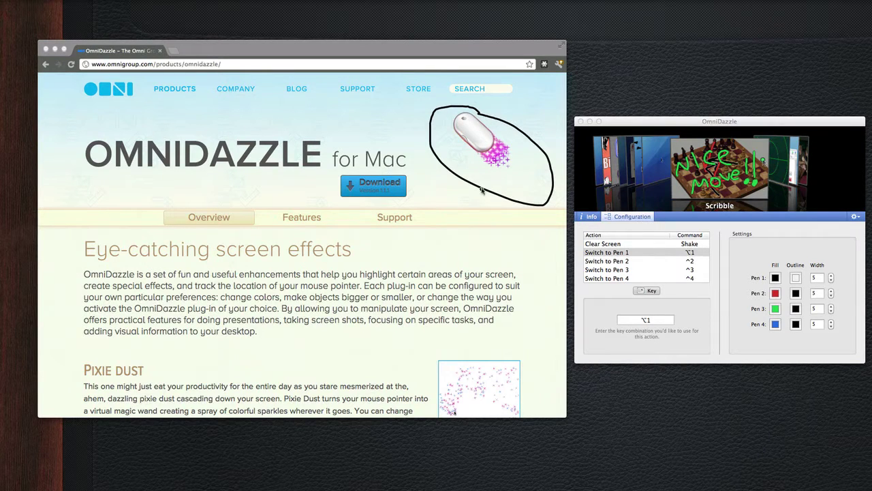
pyautogui.moveTo(399, 243)
pyautogui.mouseDown()
pyautogui.moveTo(497, 241)
pyautogui.moveTo(479, 261)
pyautogui.moveTo(475, 216)
pyautogui.mouseUp()
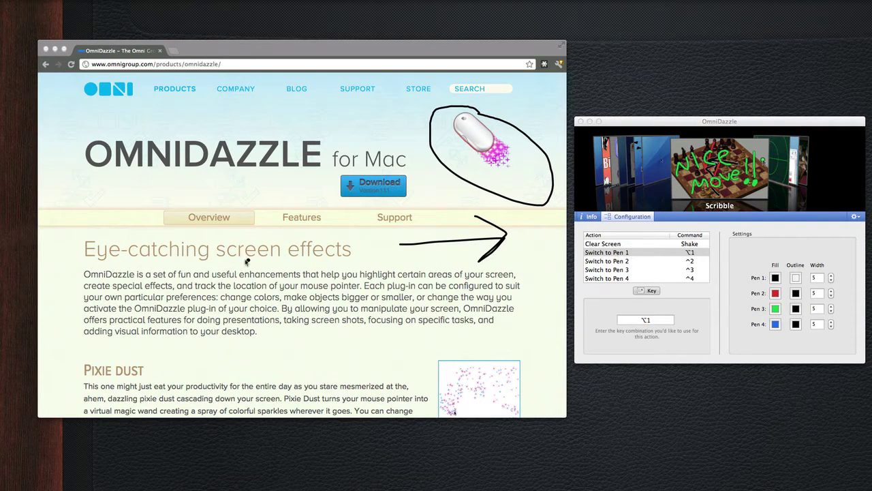
pyautogui.moveTo(232, 260); pyautogui.dragTo(292, 259)
pyautogui.moveTo(239, 269); pyautogui.dragTo(293, 268)
pyautogui.moveTo(285, 323)
pyautogui.mouseDown()
pyautogui.moveTo(199, 324)
pyautogui.moveTo(282, 336)
pyautogui.moveTo(271, 332)
pyautogui.moveTo(338, 296)
pyautogui.mouseUp()
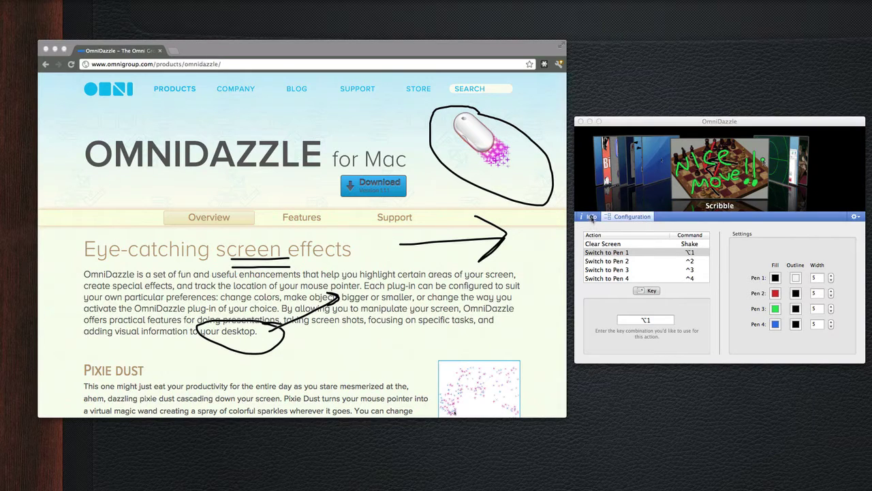
# Show Scribble's description, then page through Pixie Dust and Footprints to Focal Point's info
pyautogui.moveTo(409, 388)
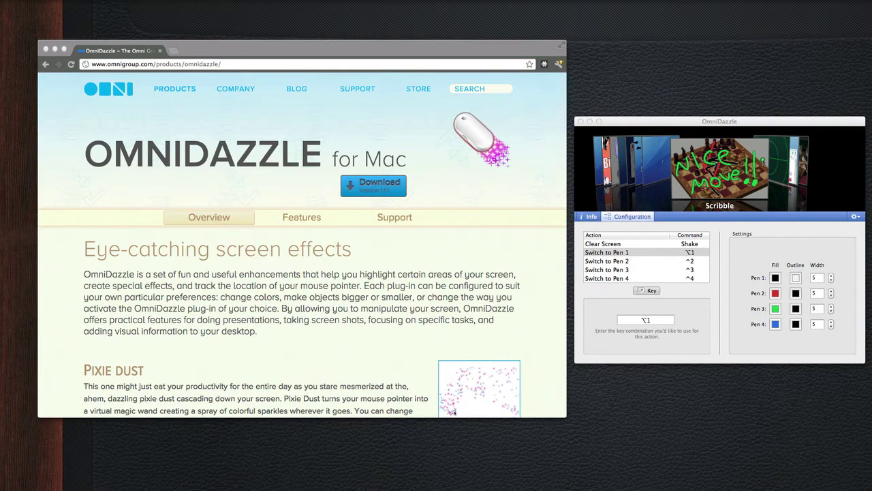
pyautogui.click(589, 217)
pyautogui.click(587, 216)
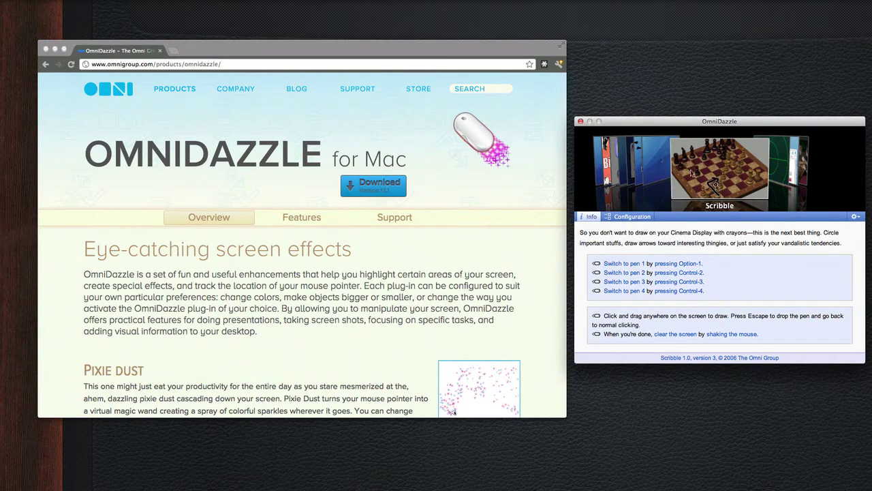
pyautogui.click(655, 172)
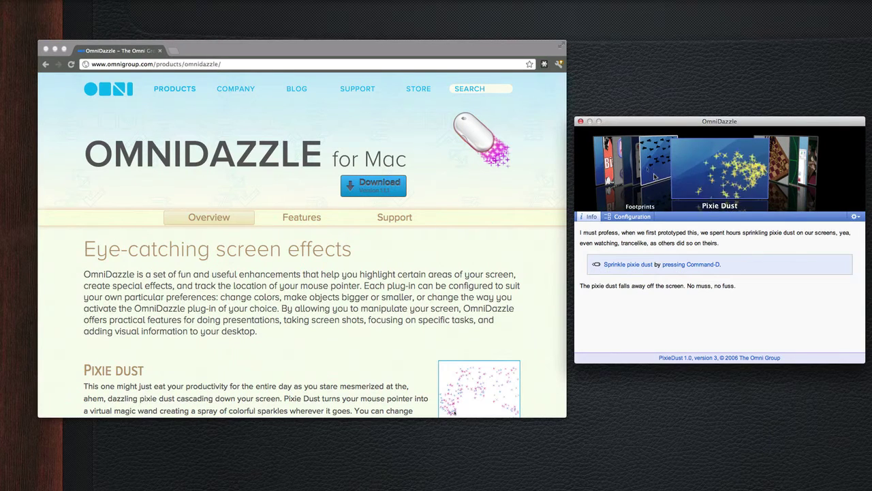
pyautogui.click(667, 169)
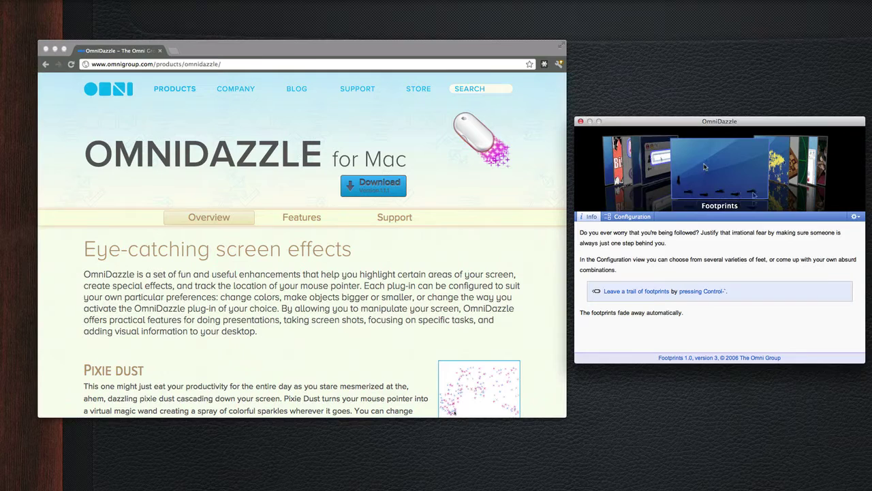
pyautogui.click(663, 176)
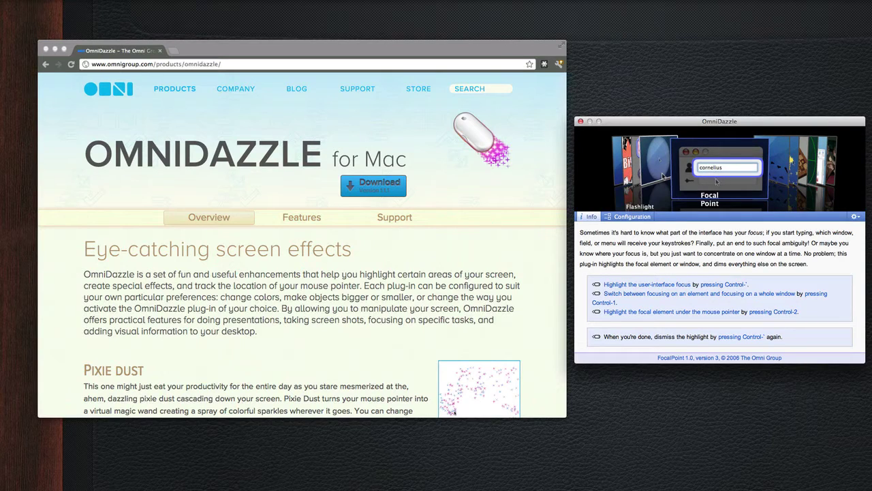
# Bind Focal Point's Highlight Focus action to ⌘1 after trying ^1 and ⌘`
pyautogui.click(650, 218)
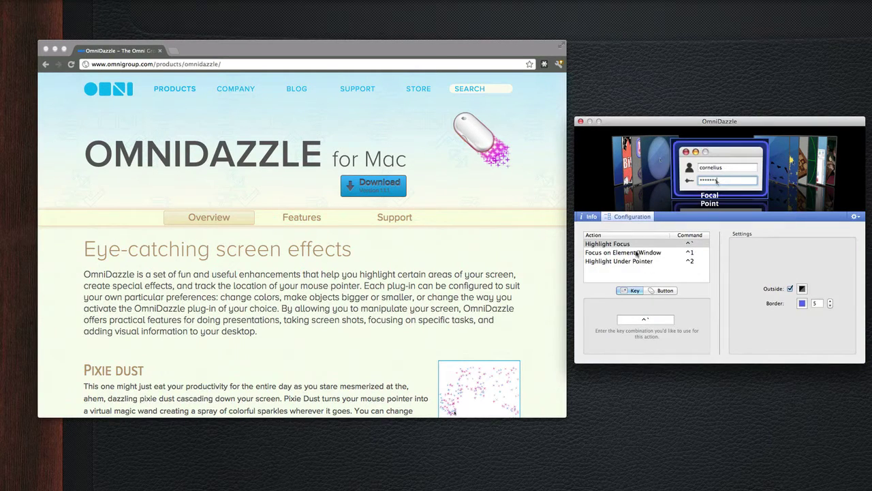
pyautogui.click(651, 245)
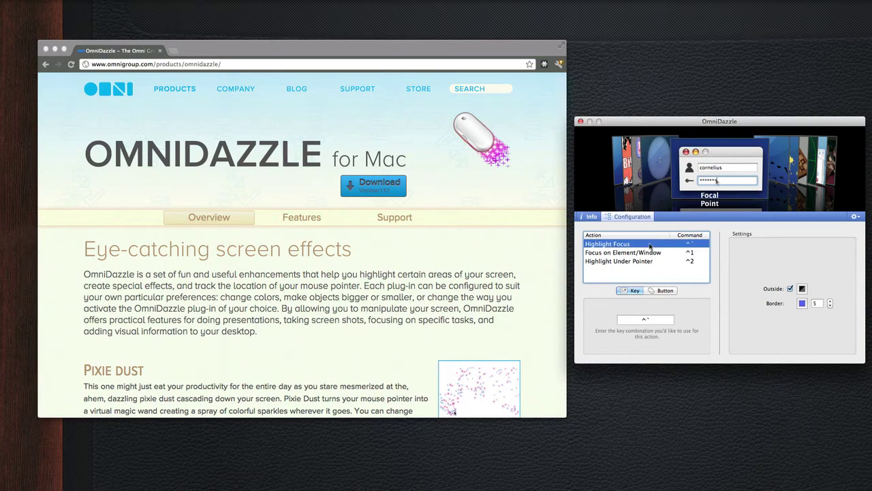
pyautogui.click(651, 319)
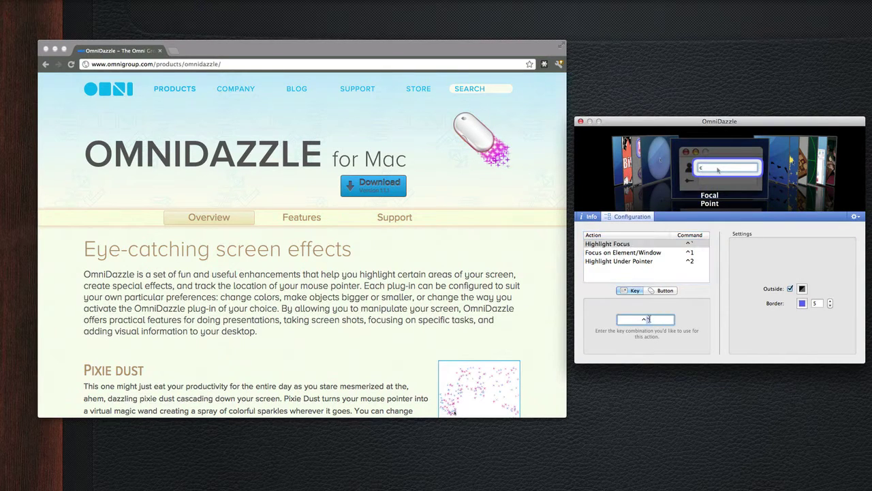
pyautogui.hotkey('ctrl', '1')
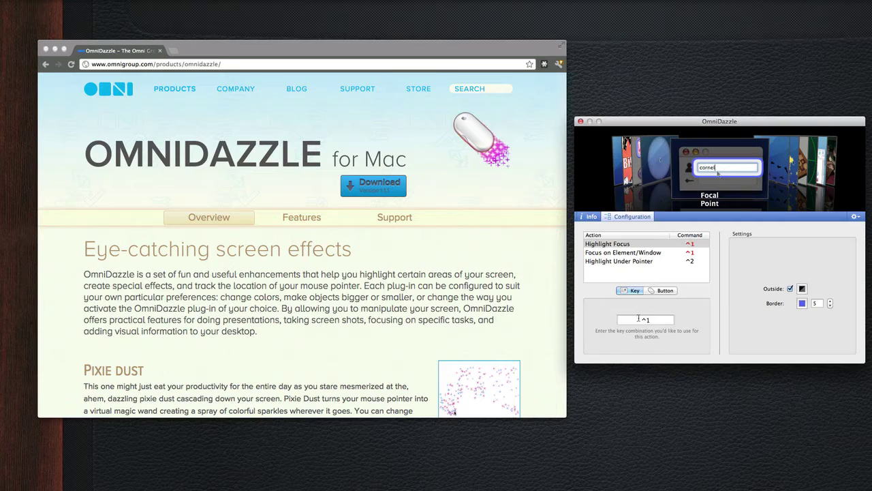
pyautogui.click(646, 245)
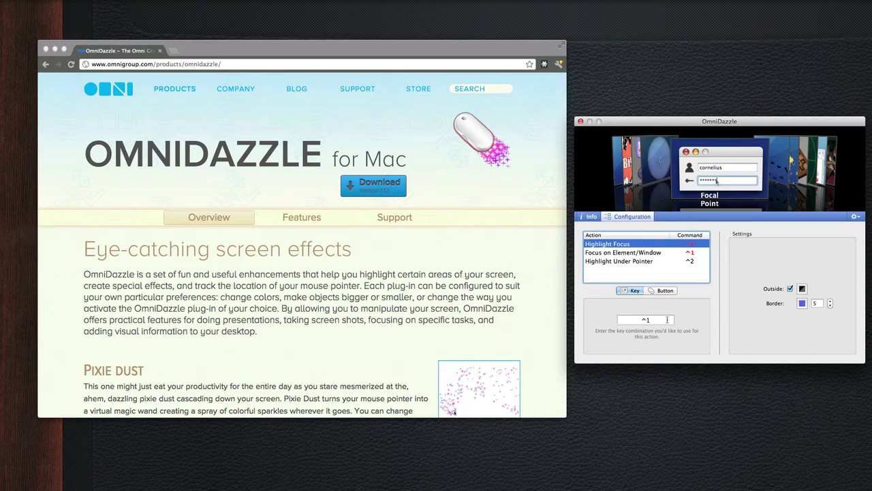
pyautogui.click(616, 318)
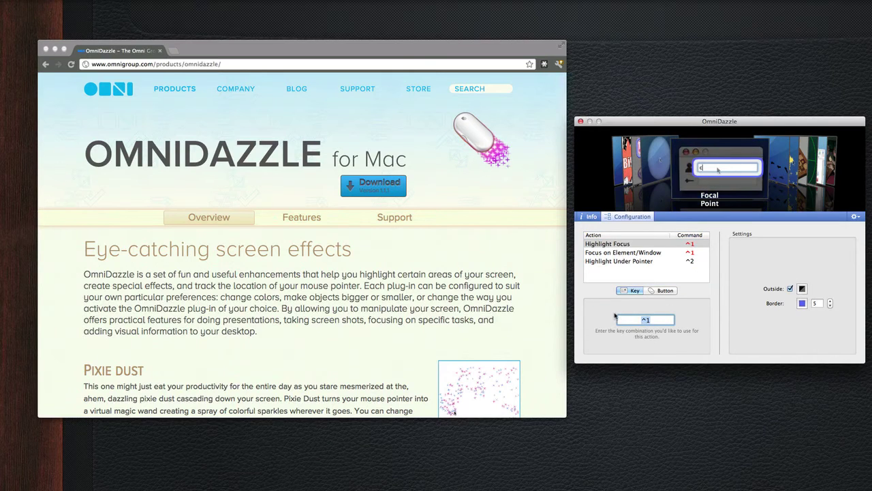
pyautogui.press('super+grave')
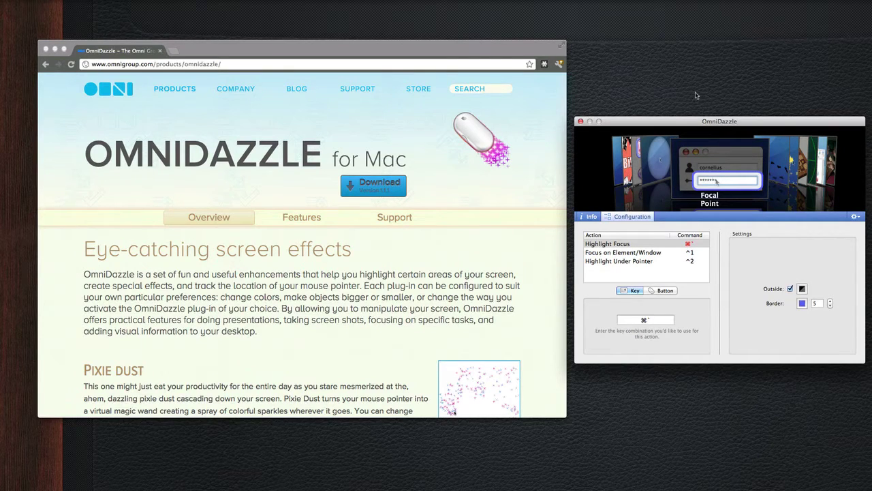
pyautogui.click(667, 242)
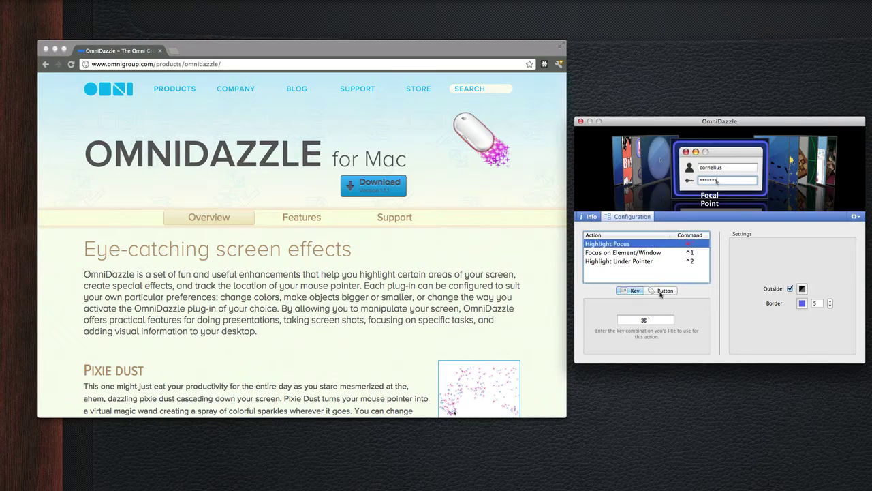
pyautogui.click(656, 320)
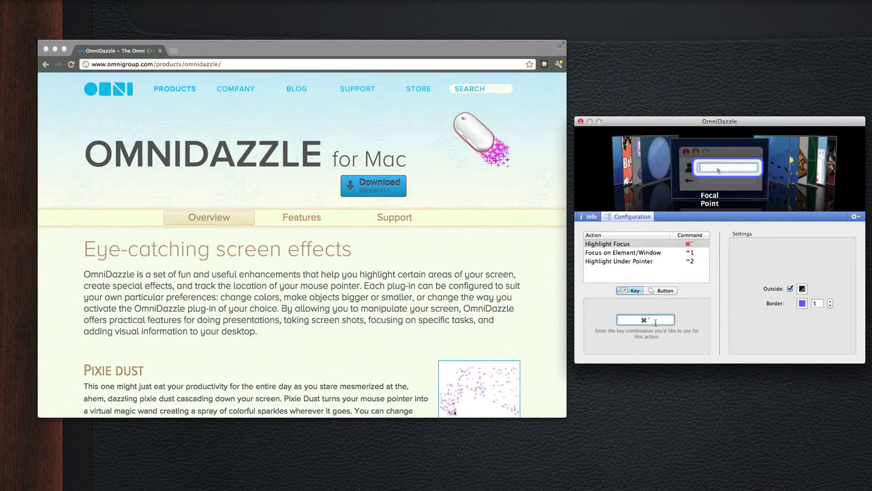
pyautogui.press('super+1')
# Spotlight the browser's web address with the ⌘1 Focal Point highlight, then the page content
pyautogui.click(446, 65)
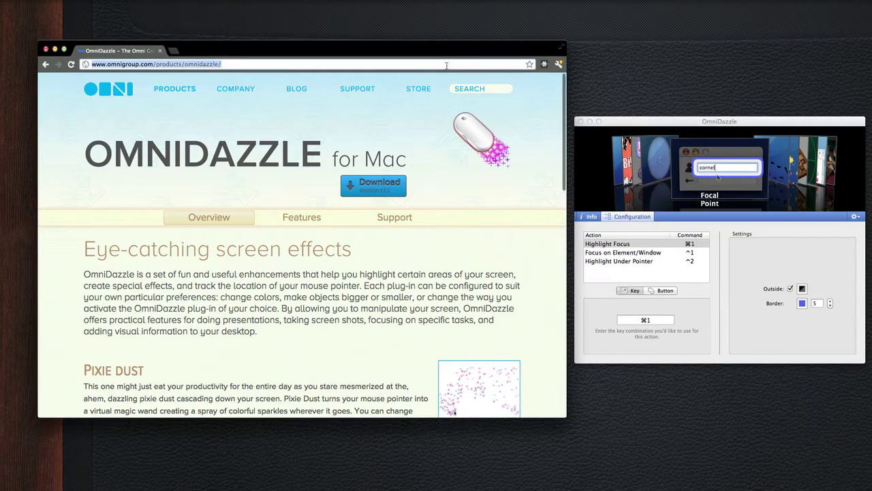
pyautogui.press('super+1')
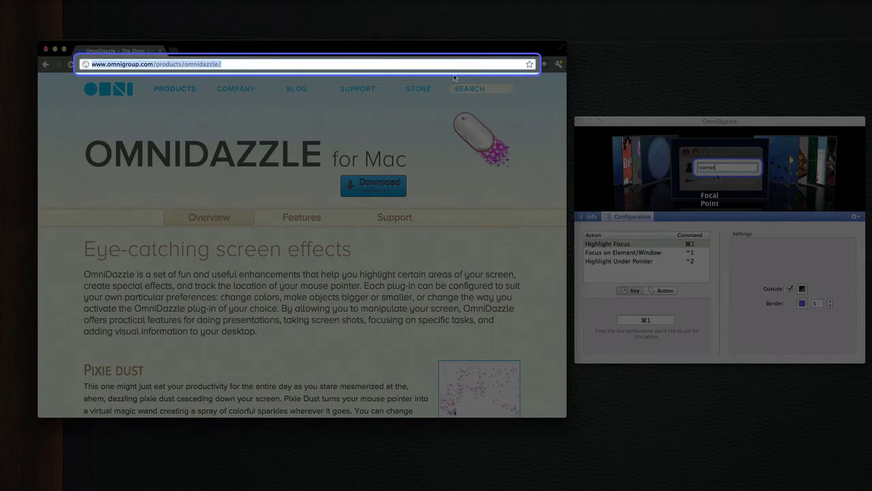
pyautogui.click(359, 112)
pyautogui.click(580, 164)
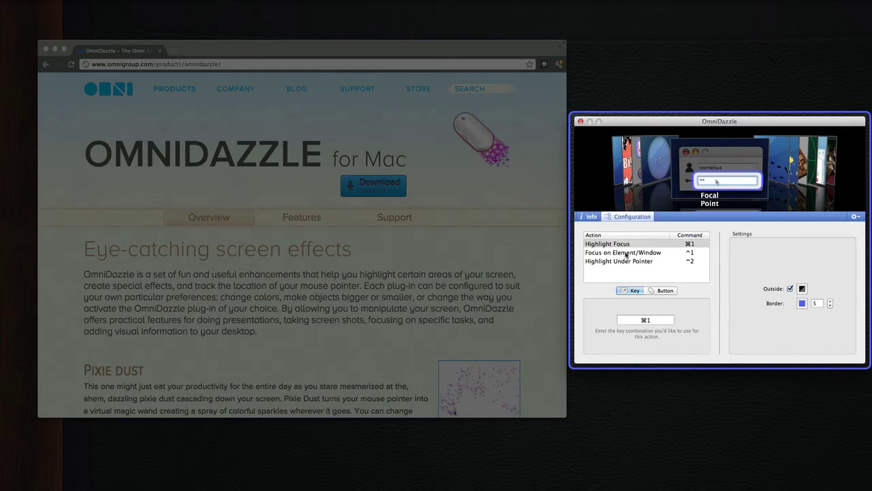
# Move the highlight between the scrolled browser page and OmniDazzle, then dismiss it with ⌘1
pyautogui.click(538, 207)
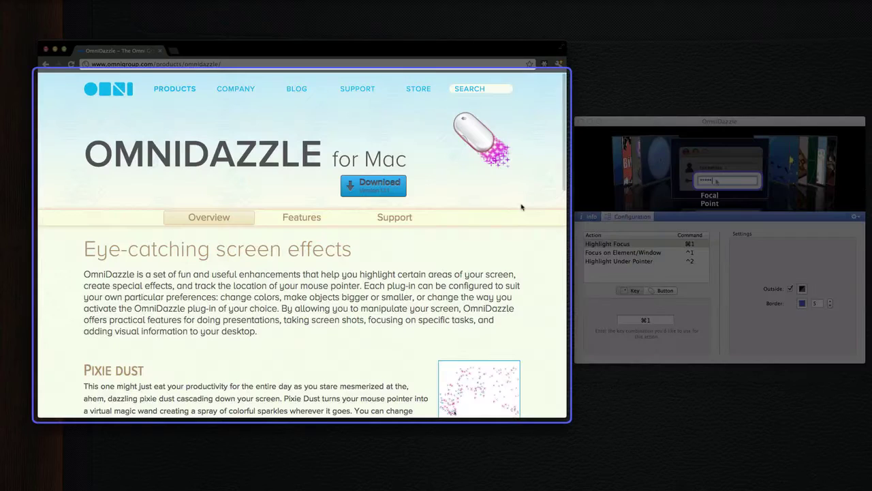
pyautogui.scroll(-5, 450, 142)
pyautogui.scroll(3, 450, 142)
pyautogui.scroll(-12, 450, 142)
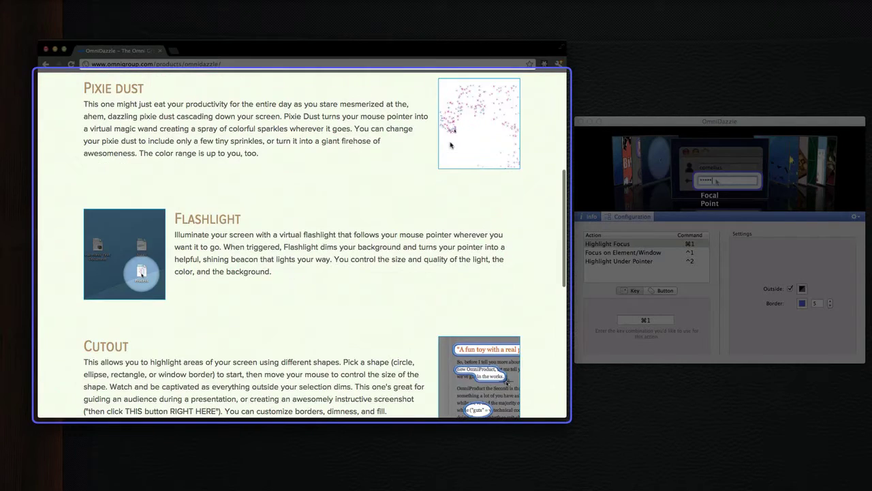
pyautogui.scroll(3, 450, 145)
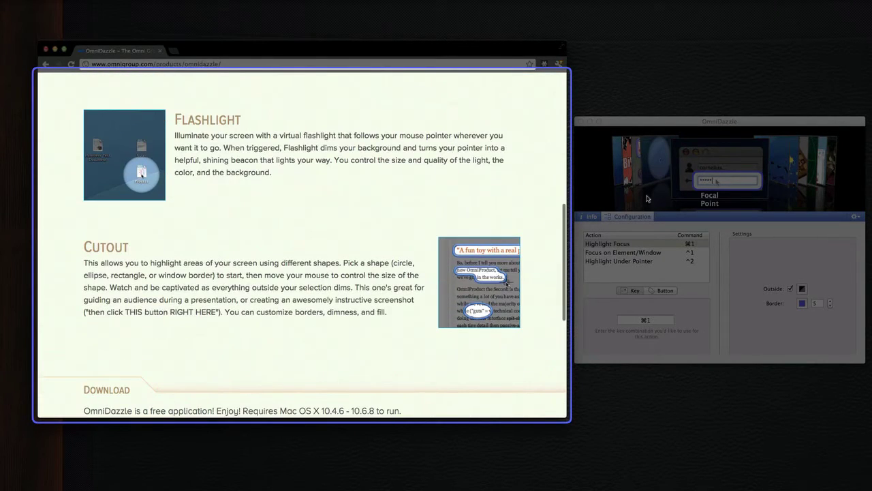
pyautogui.click(603, 218)
pyautogui.click(592, 217)
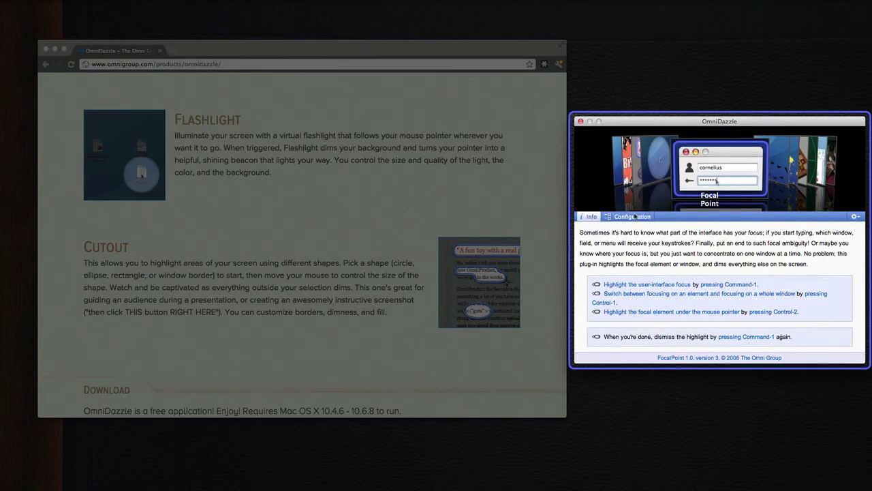
pyautogui.click(632, 217)
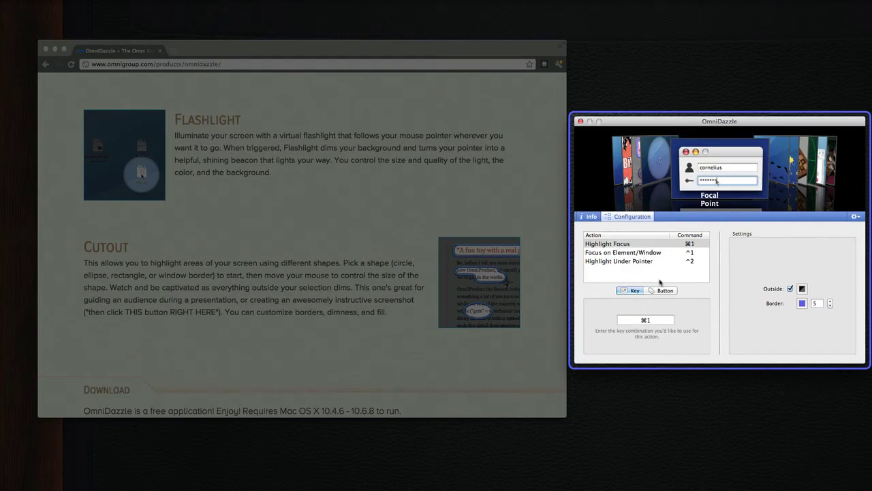
pyautogui.press('super+1')
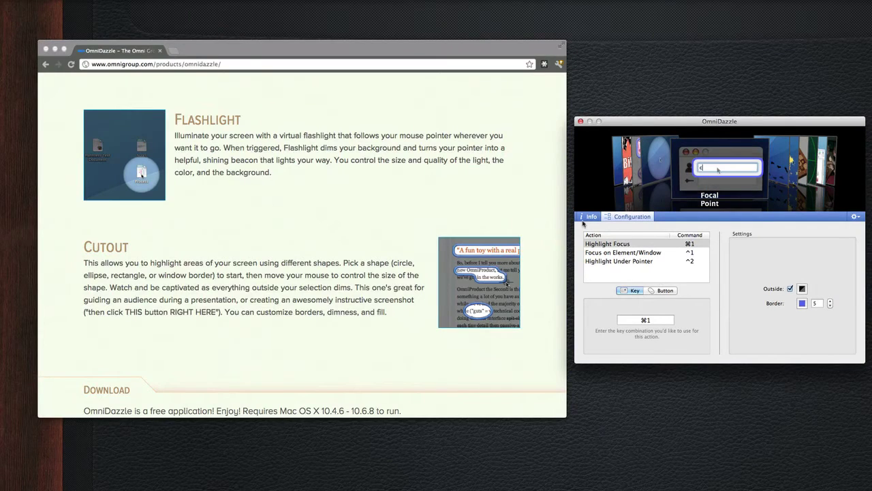
# Browse the Flashlight, Cutout, Comic and Bullseye plug-ins, returning to Cutout's settings
pyautogui.click(659, 161)
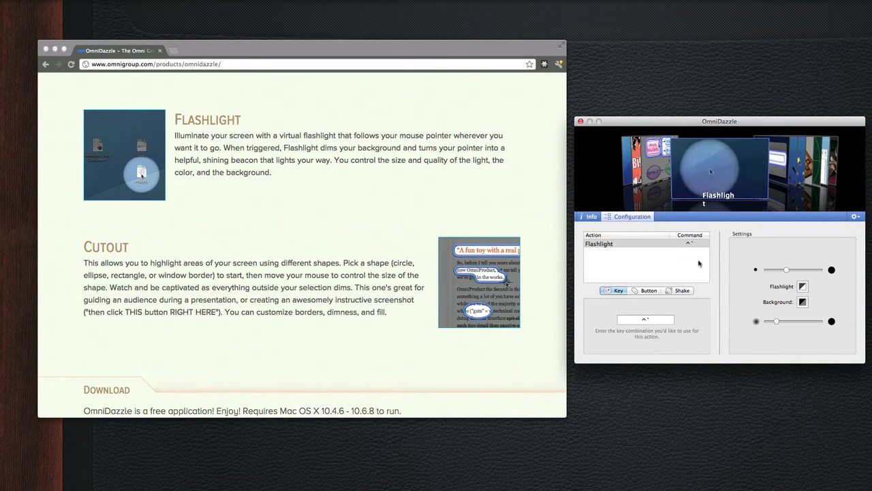
pyautogui.click(648, 161)
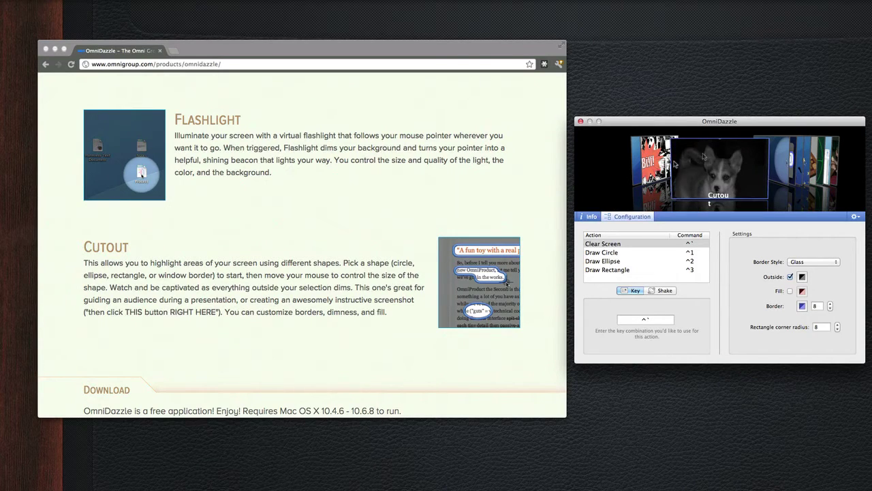
pyautogui.click(670, 165)
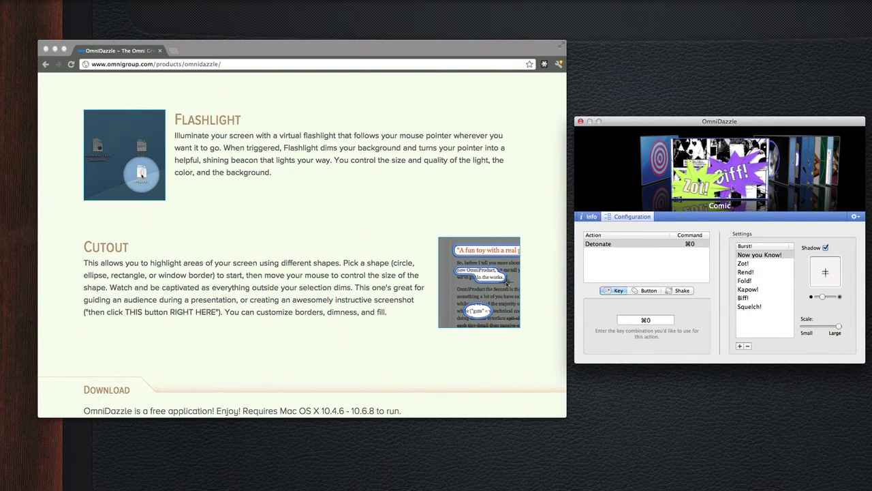
pyautogui.click(654, 169)
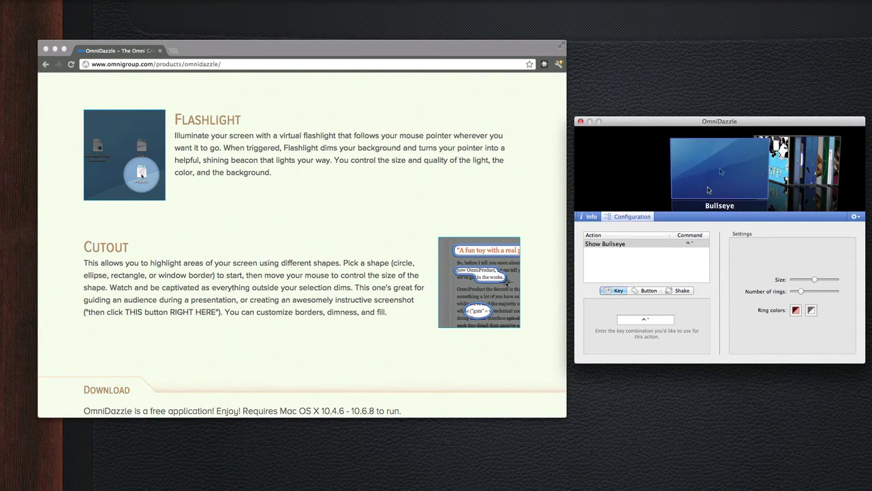
pyautogui.click(764, 182)
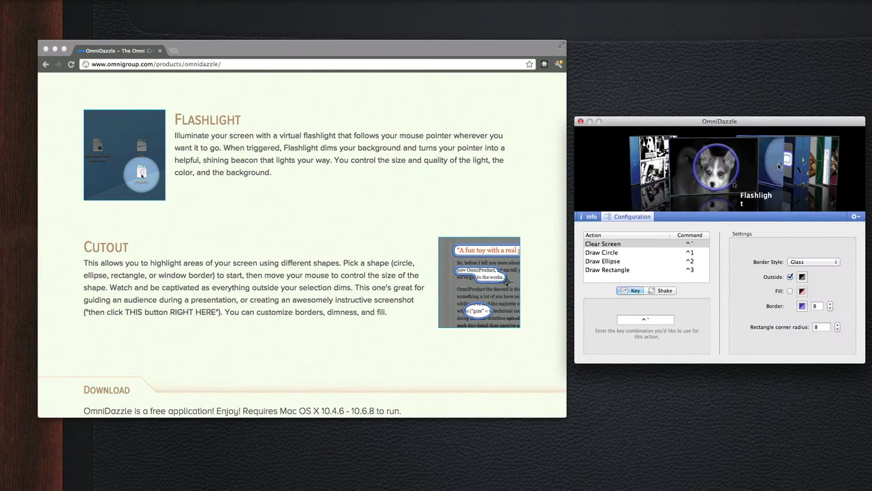
# Advance past Pixie Dust, Sonar and Waves to the Zoom plug-in's configuration
pyautogui.click(777, 163)
pyautogui.click(777, 162)
pyautogui.click(778, 163)
pyautogui.click(778, 165)
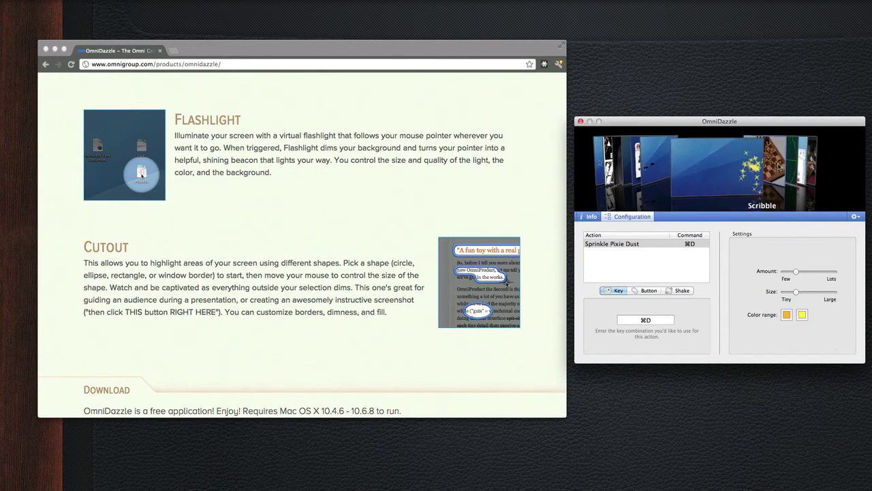
pyautogui.click(777, 165)
pyautogui.click(778, 164)
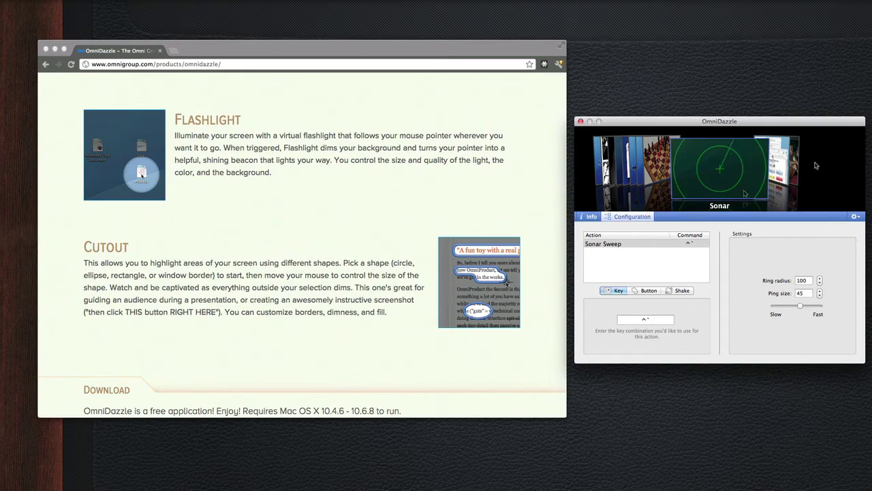
pyautogui.click(779, 171)
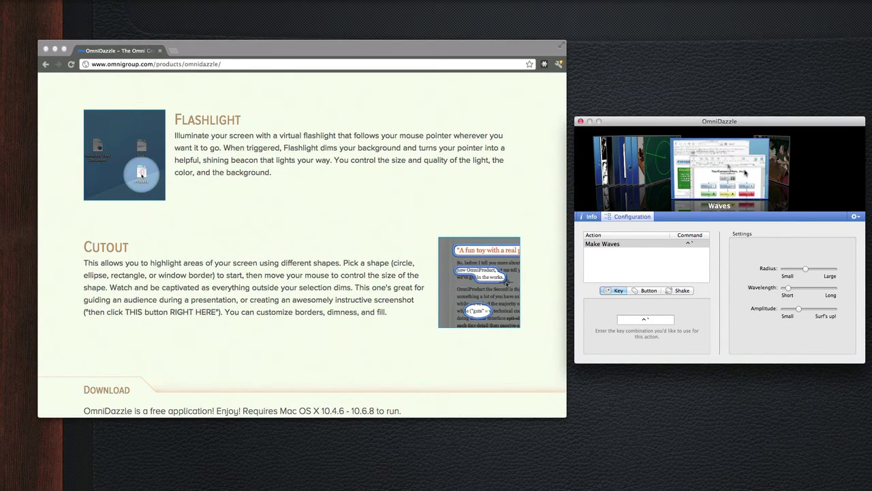
pyautogui.click(791, 172)
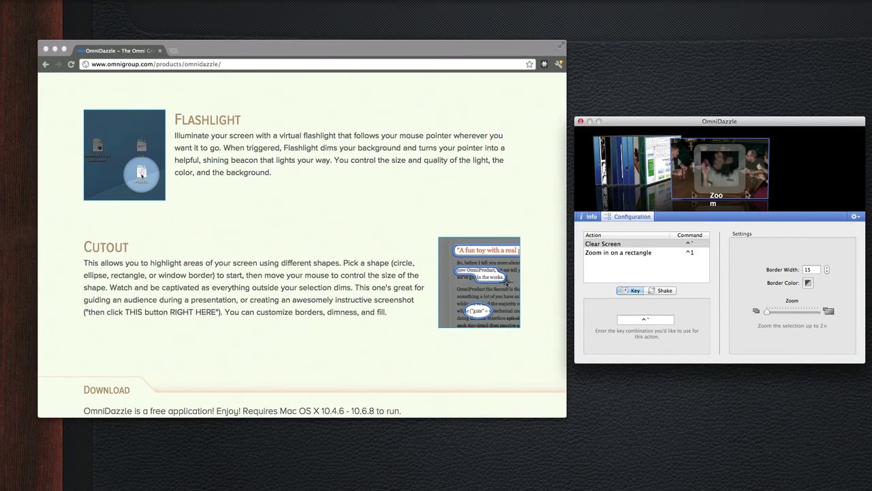
# Scroll over the OmniDazzle overview page and open its Features page
pyautogui.scroll(10, 448, 154)
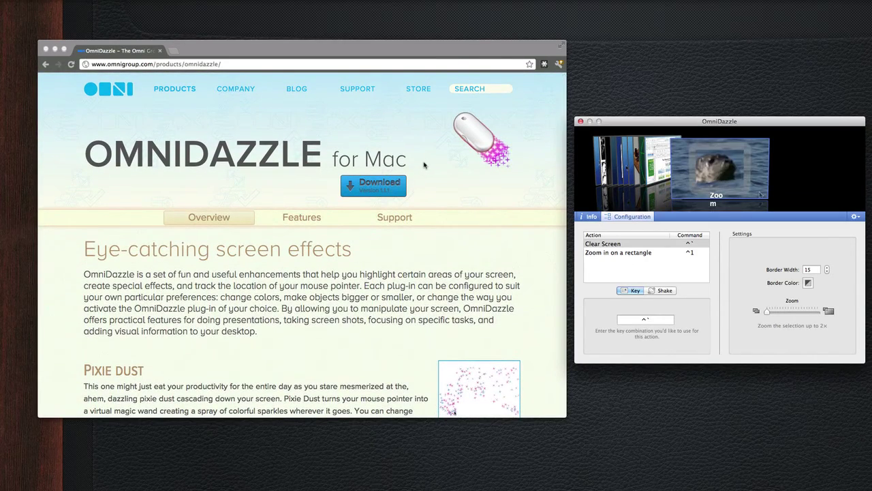
pyautogui.scroll(-5, 424, 165)
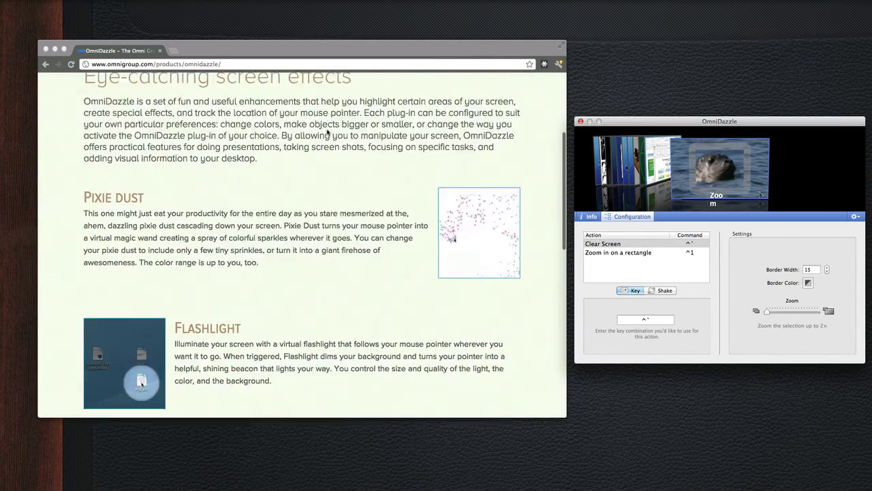
pyautogui.scroll(-10, 327, 132)
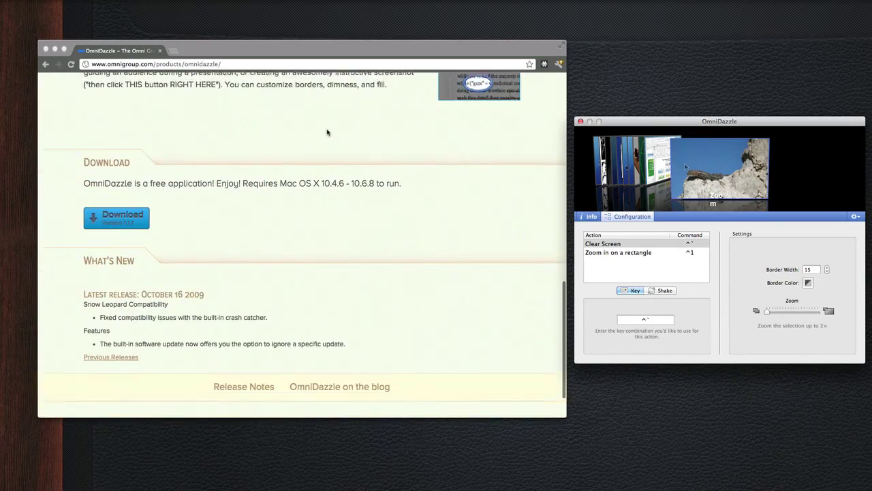
pyautogui.scroll(15, 327, 132)
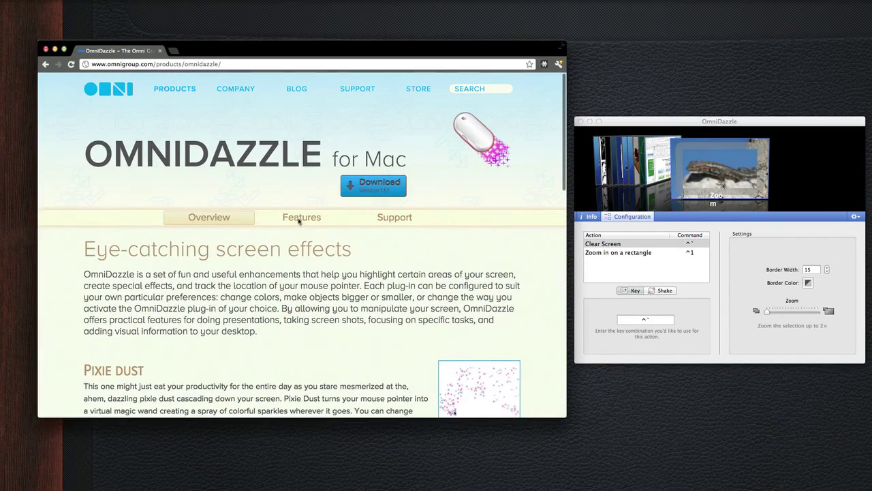
pyautogui.click(302, 218)
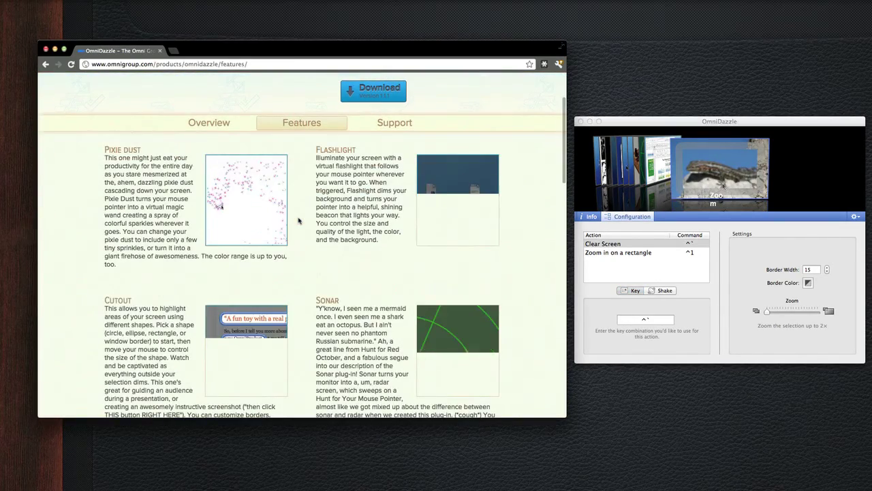
# Scroll down through the plug-in descriptions on the Features page and back to the top
pyautogui.scroll(-8, 298, 220)
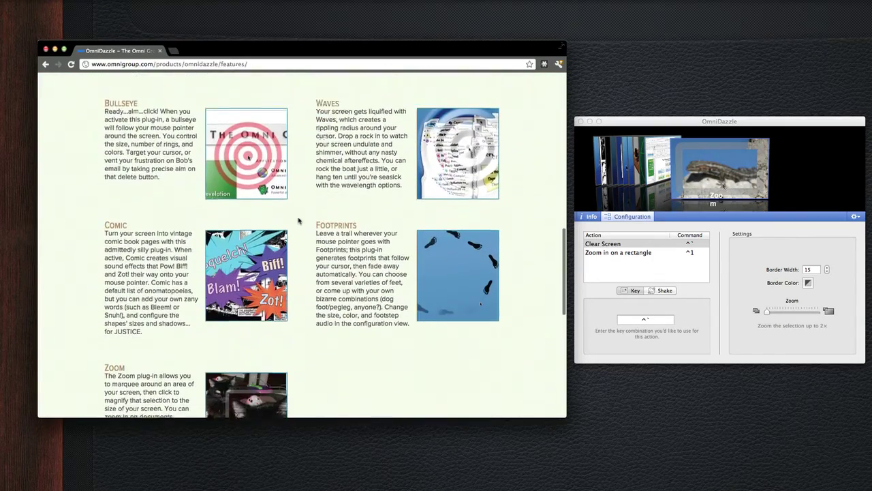
pyautogui.scroll(-1, 298, 220)
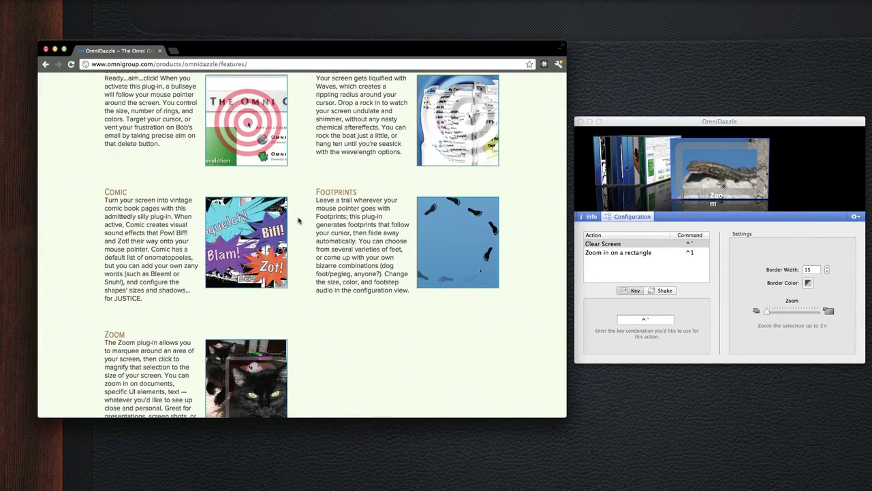
pyautogui.scroll(-2, 298, 220)
pyautogui.scroll(4, 297, 220)
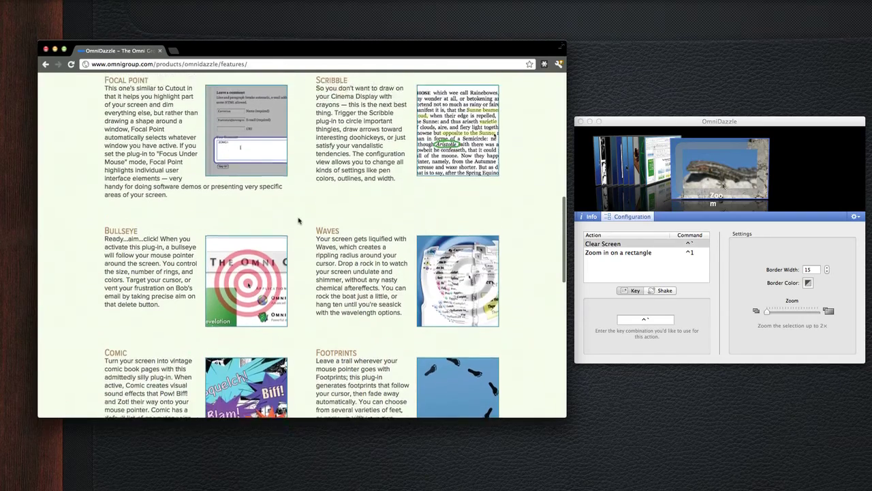
pyautogui.scroll(2, 298, 220)
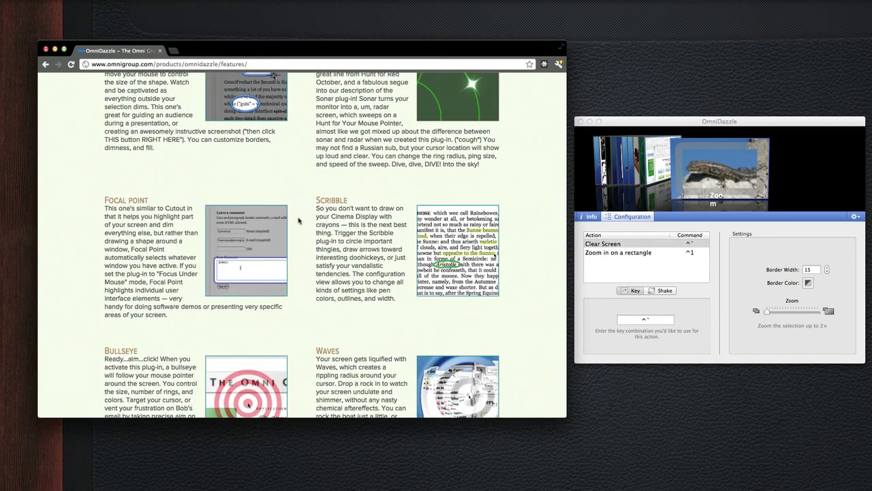
pyautogui.scroll(2, 297, 220)
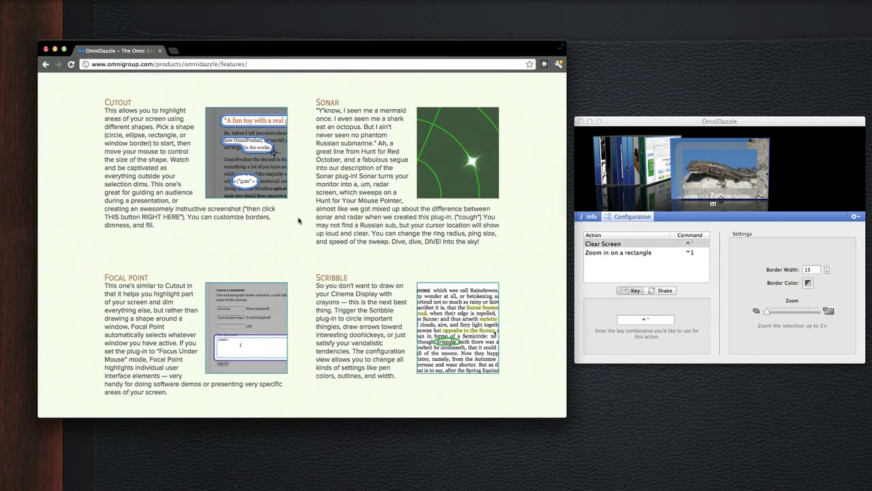
pyautogui.scroll(5, 465, 197)
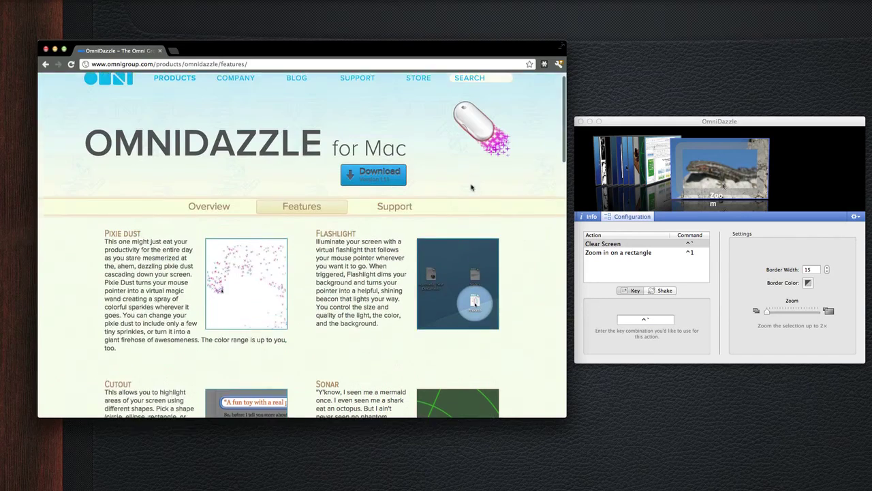